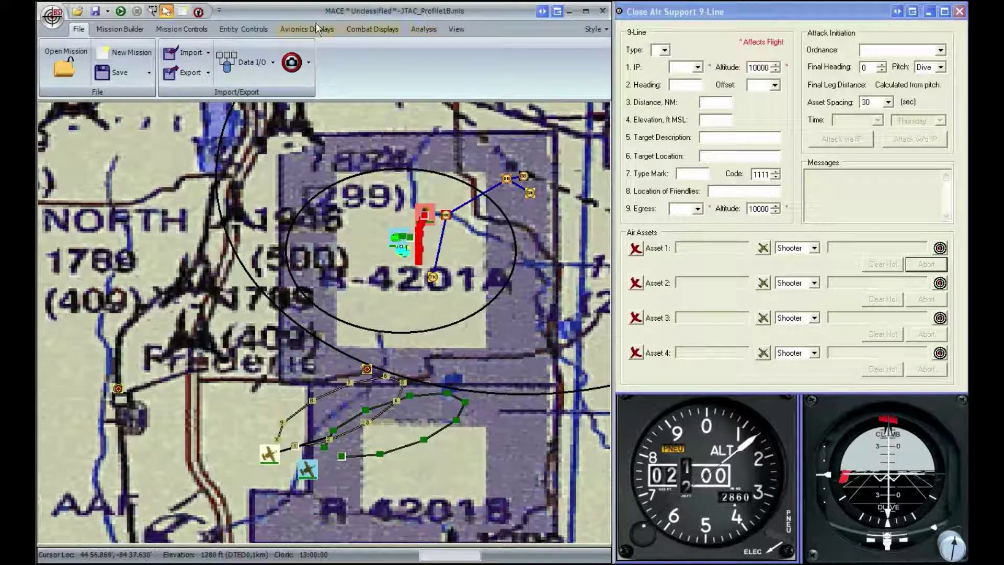
# Start running the JTAC_Profile1B mission so the aircraft begin flying their routes
pyautogui.click(120, 12)
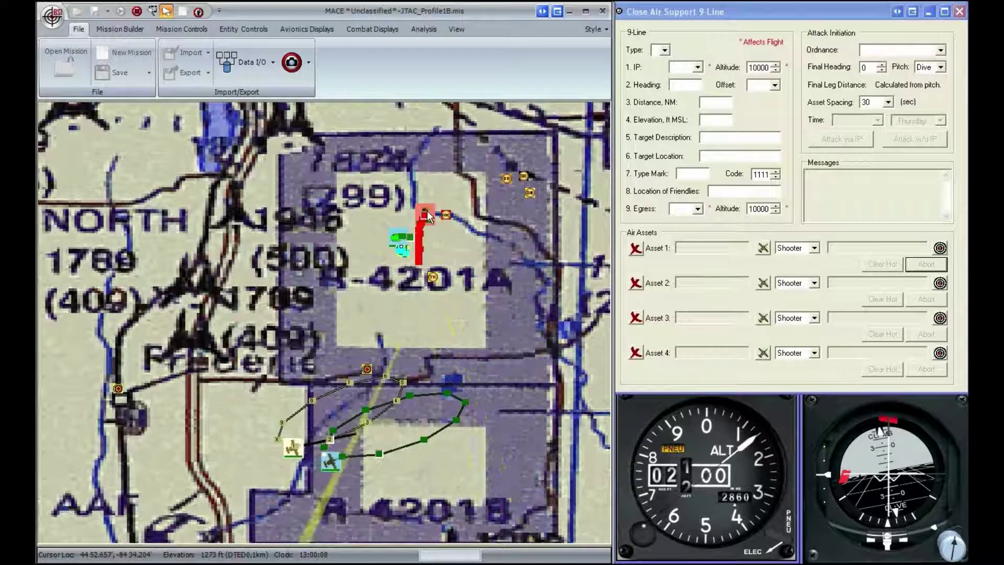
# Check the May and June waypoint details, then begin picking Asset 1 for the 9-Line
pyautogui.rightClick(368, 370)
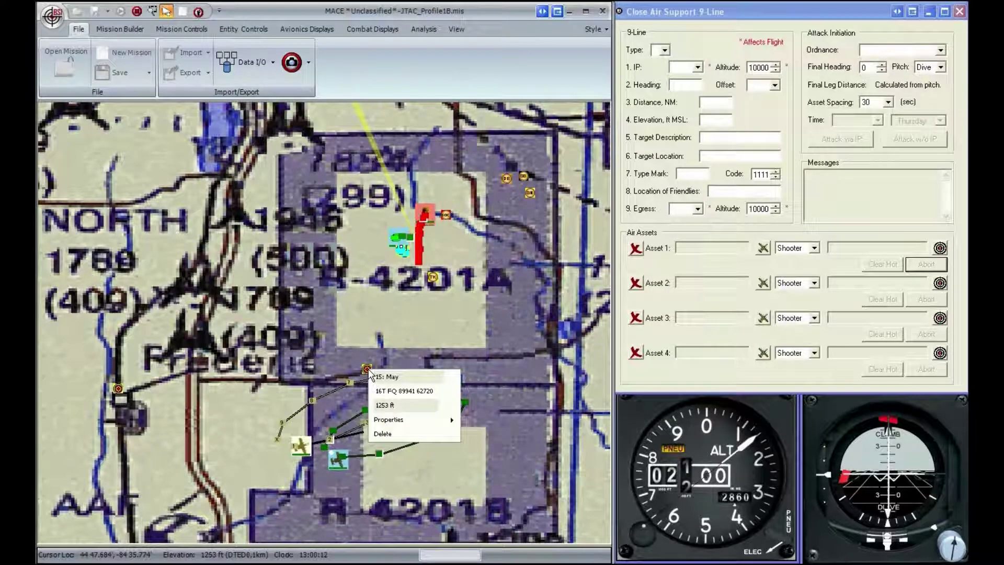
pyautogui.rightClick(118, 390)
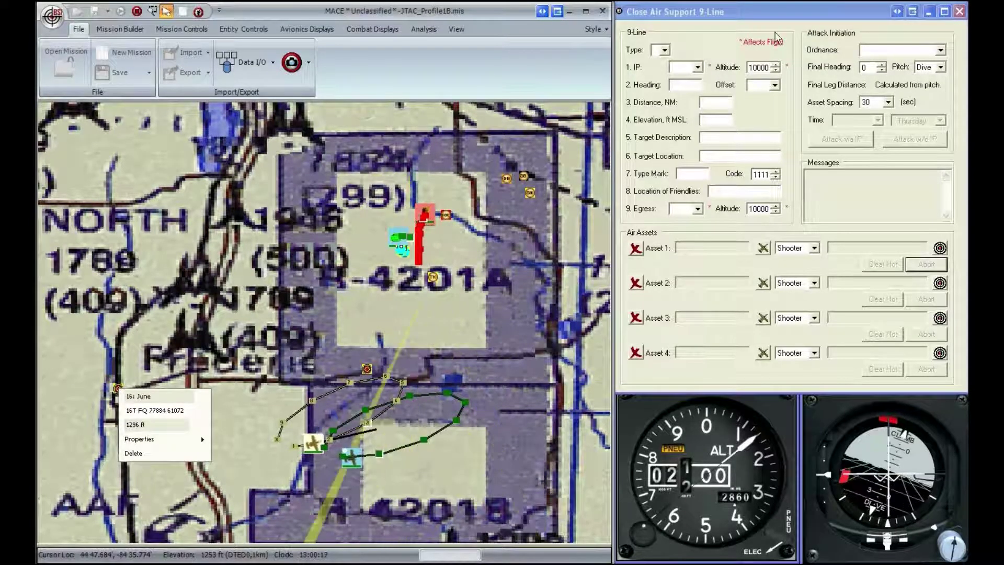
pyautogui.click(774, 11)
pyautogui.click(763, 249)
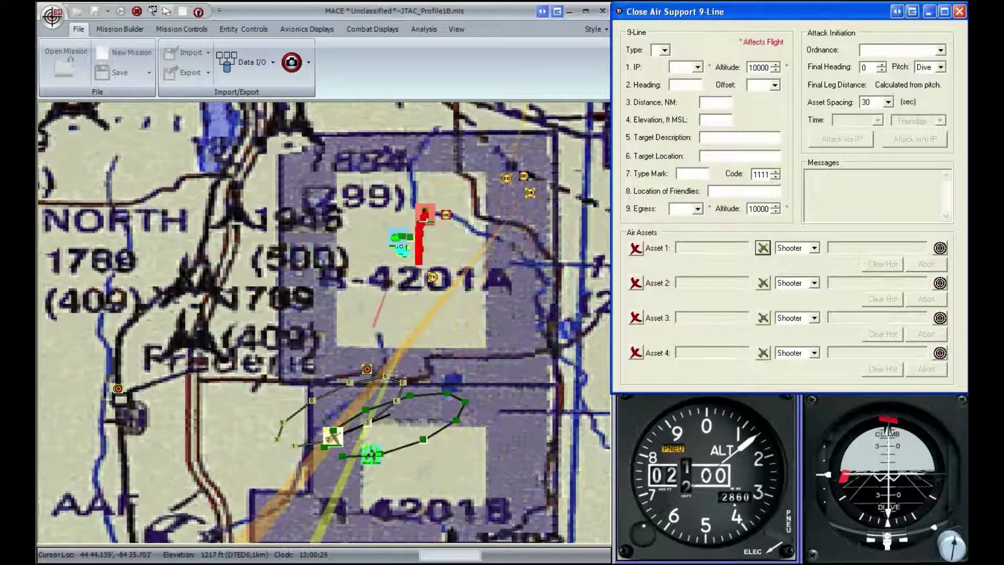
# Assign the A-10C_2 as Asset 1 targeting the T-90, and check waypoint May's details
pyautogui.click(372, 453)
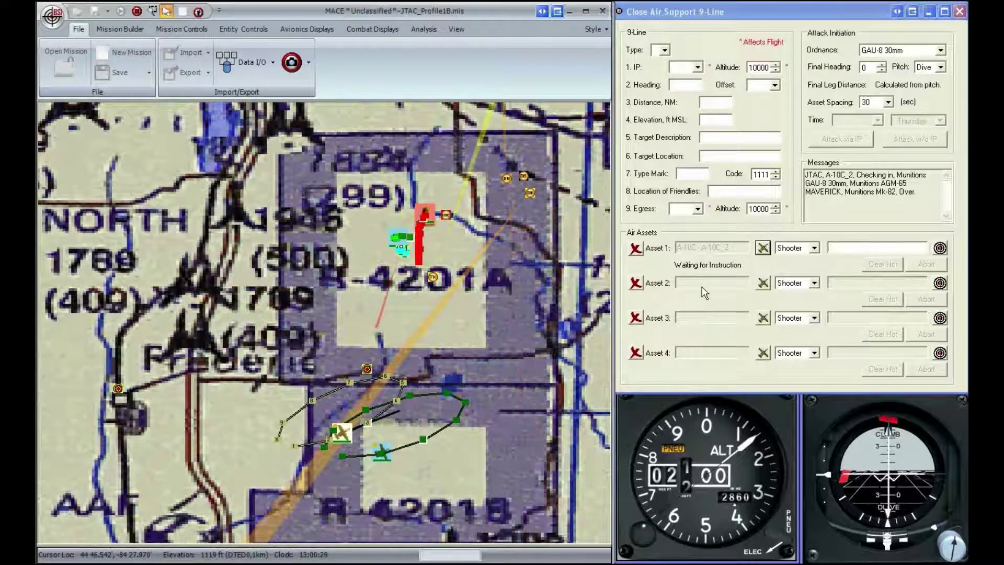
pyautogui.click(940, 249)
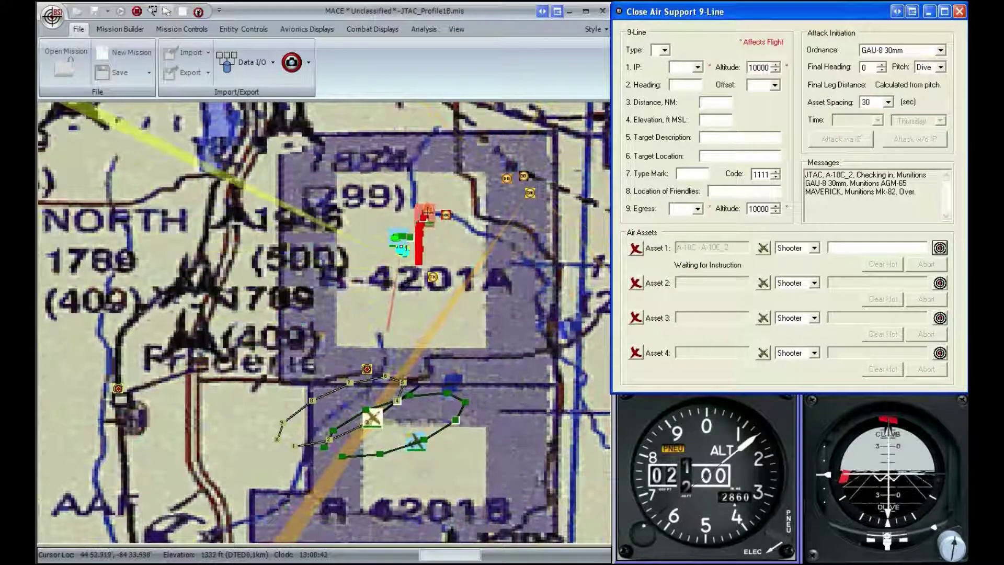
pyautogui.click(427, 211)
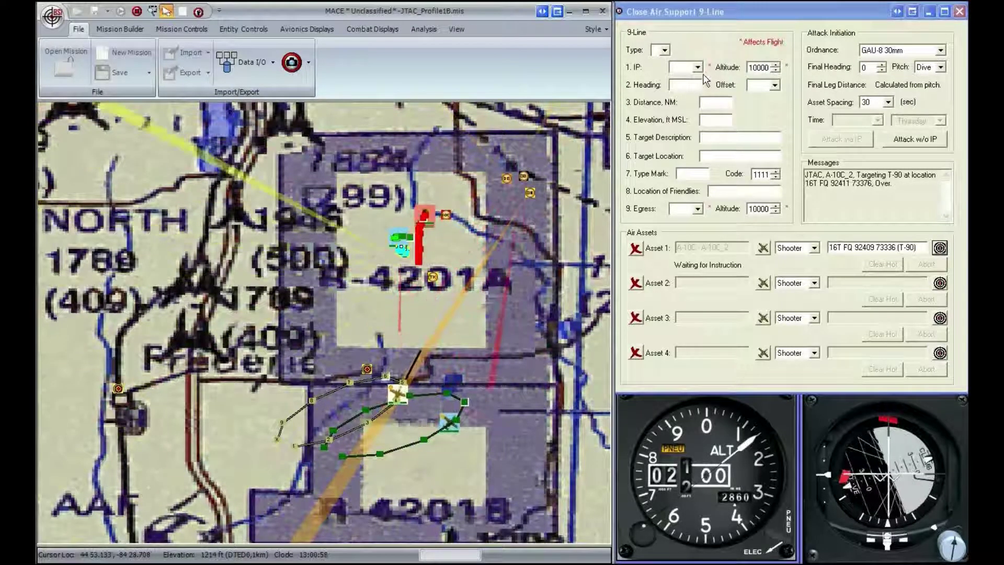
pyautogui.rightClick(367, 370)
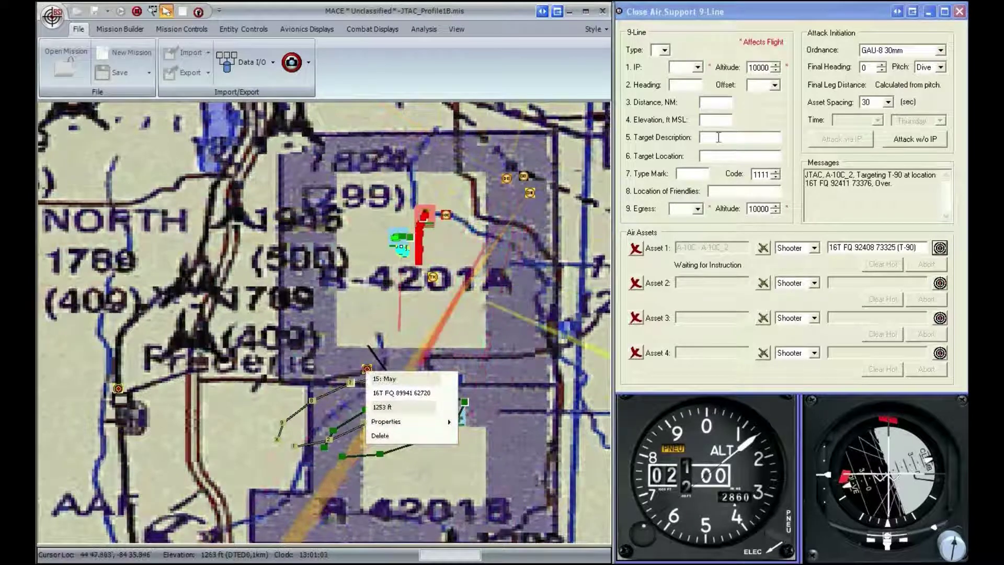
# Set May as the 9-Line IP and June as the egress point
pyautogui.click(682, 67)
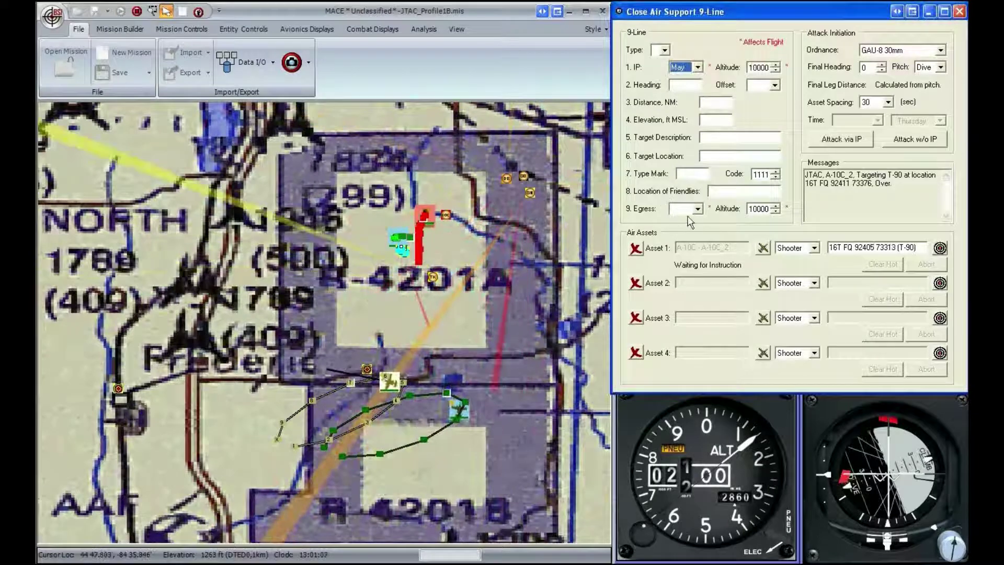
pyautogui.rightClick(118, 392)
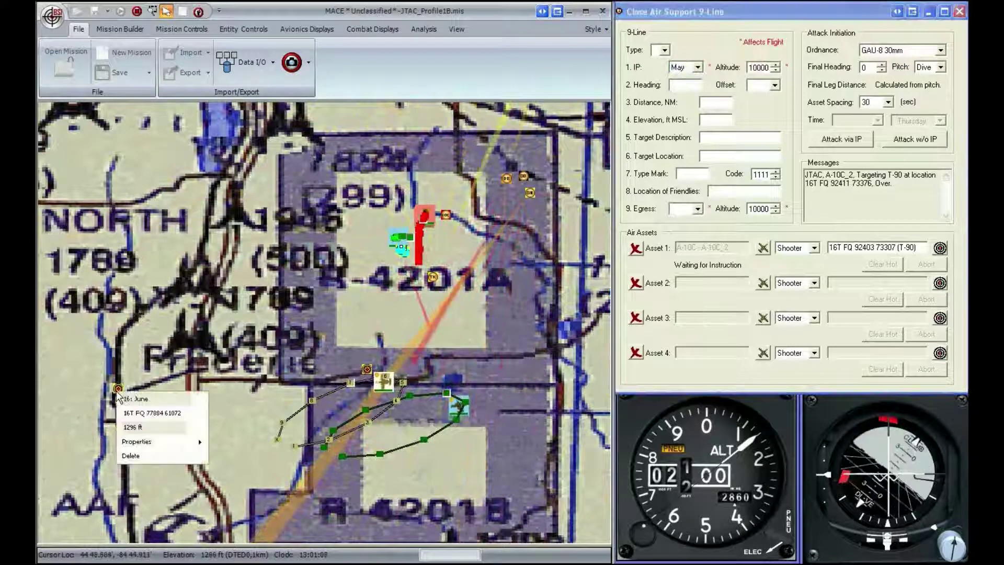
pyautogui.click(706, 213)
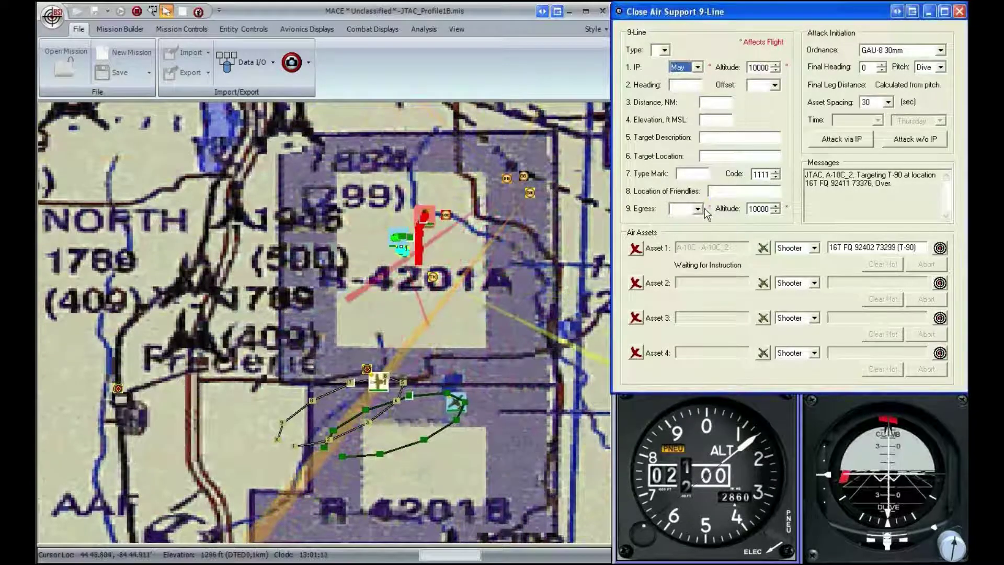
pyautogui.click(698, 209)
pyautogui.click(686, 227)
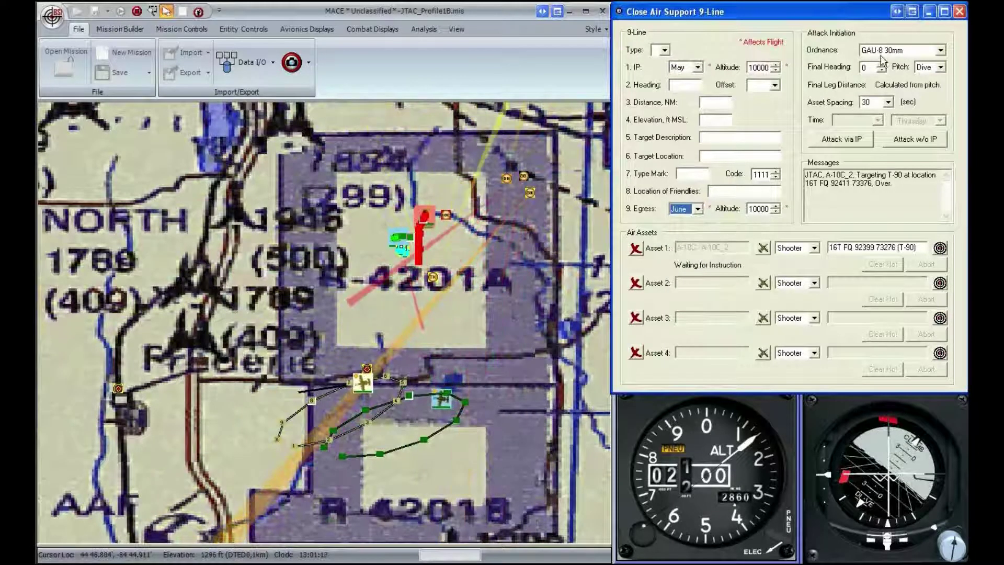
# Set ordnance to AGM-65 MAVERICK, pitch to Level, and final leg distance to 100% Max Range
pyautogui.click(897, 51)
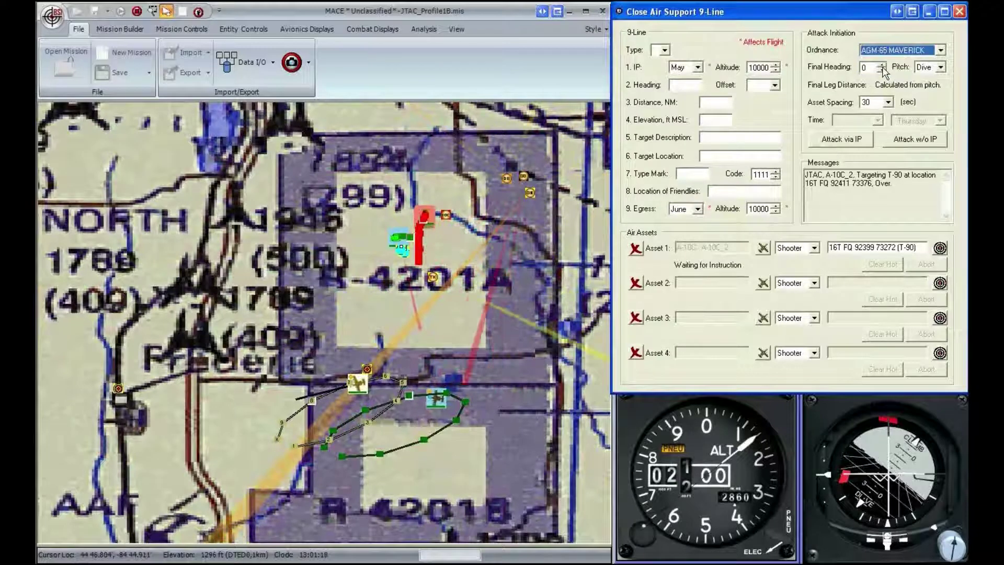
pyautogui.press('Tab')
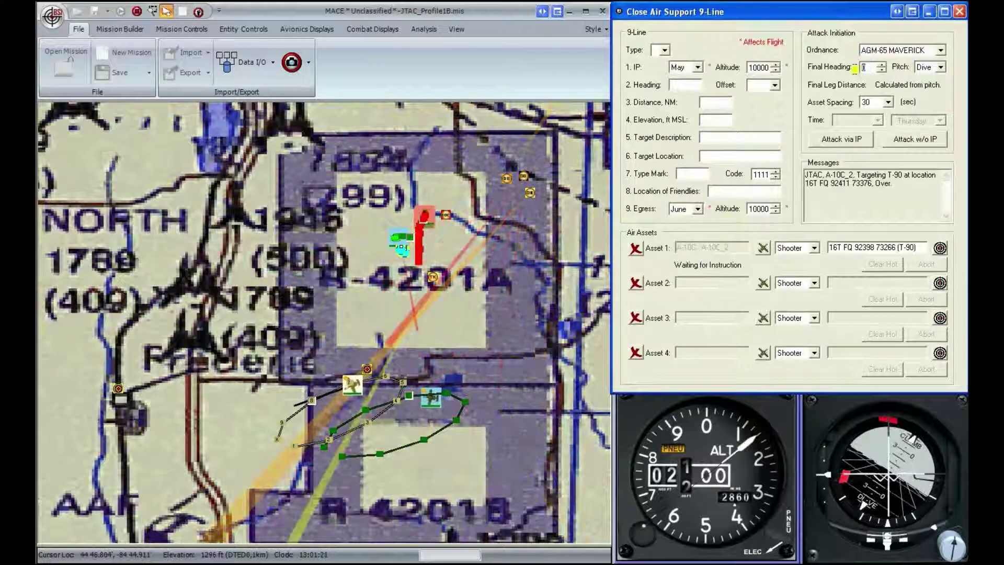
pyautogui.click(933, 68)
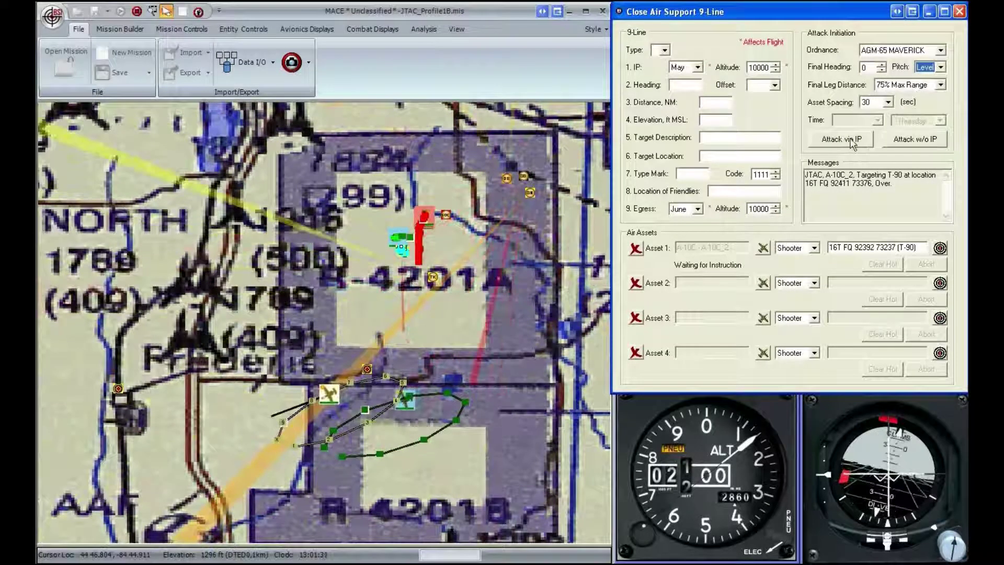
pyautogui.click(907, 87)
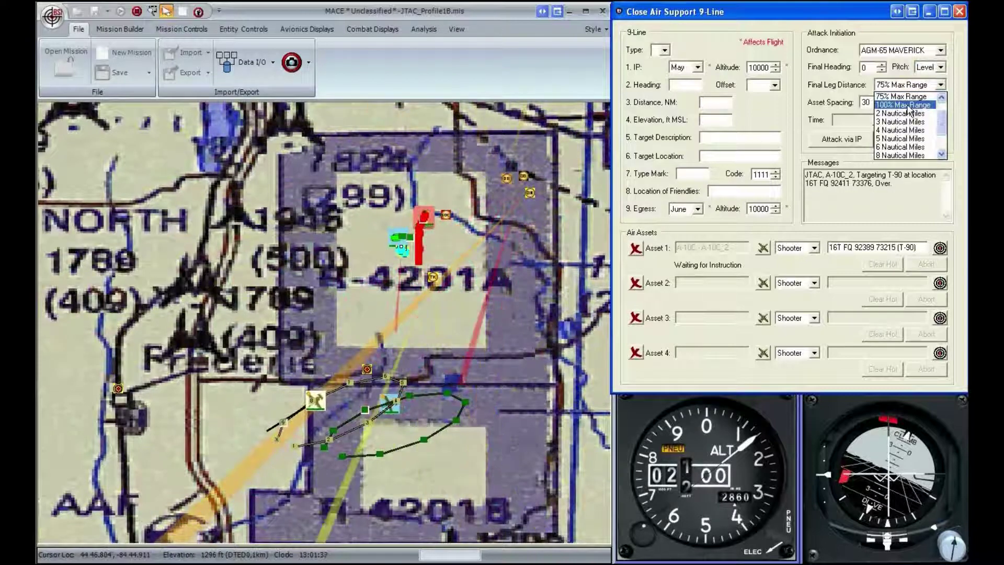
pyautogui.click(900, 105)
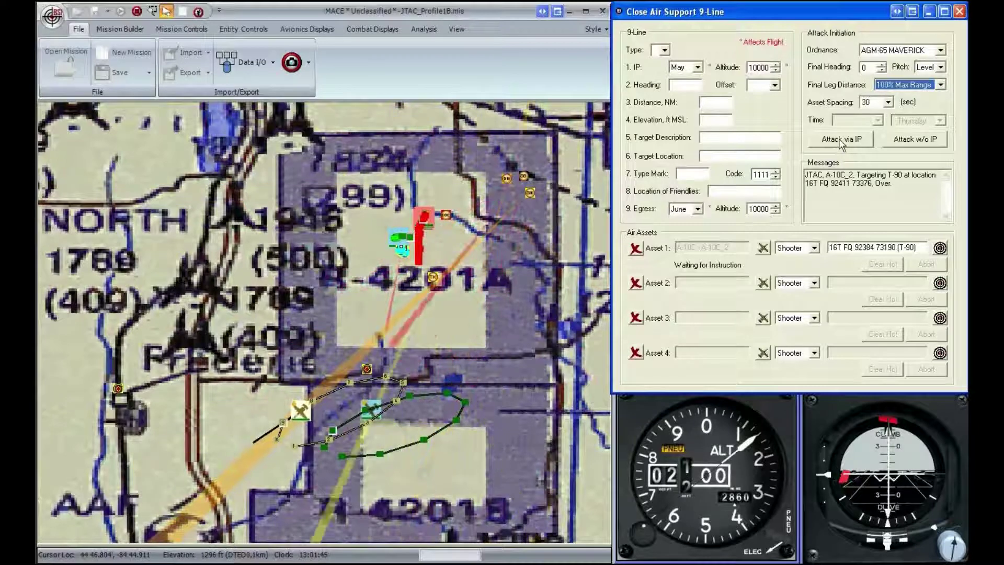
# Launch the A-10C_2's attack via IP May and show the attack route's waypoints
pyautogui.click(841, 139)
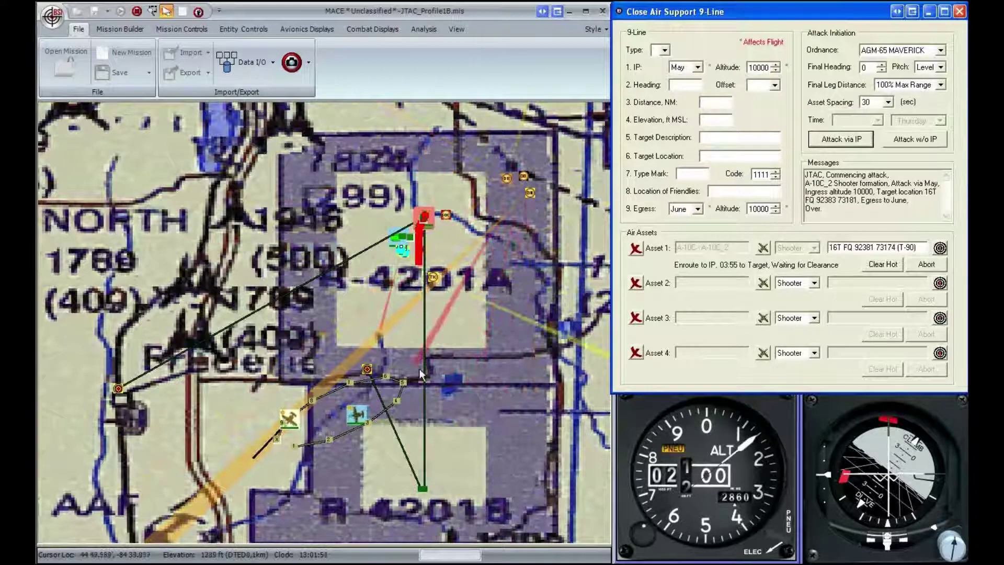
pyautogui.click(345, 445)
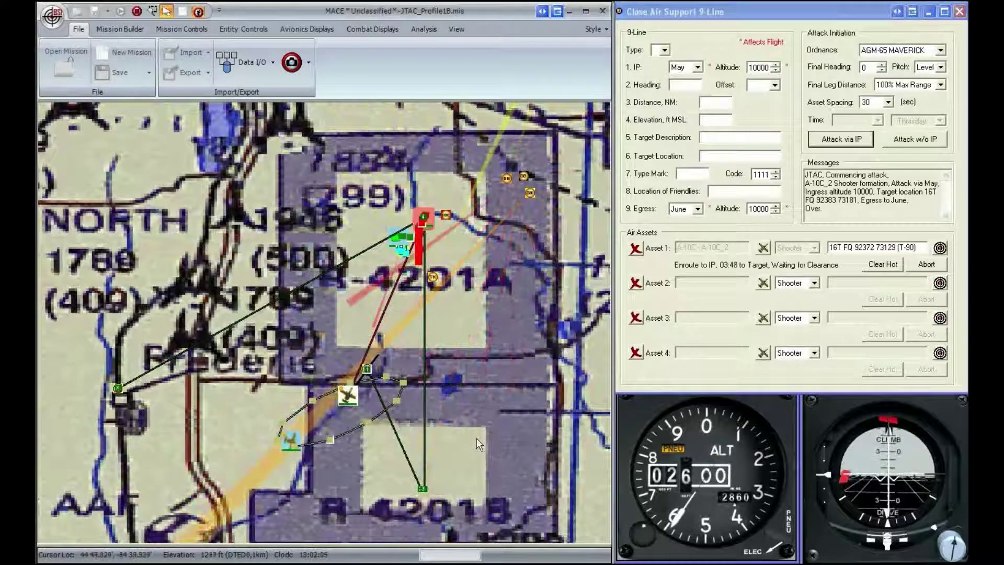
# Shorten the final leg distance to 25% Max Range and resend the attack via IP
pyautogui.click(936, 85)
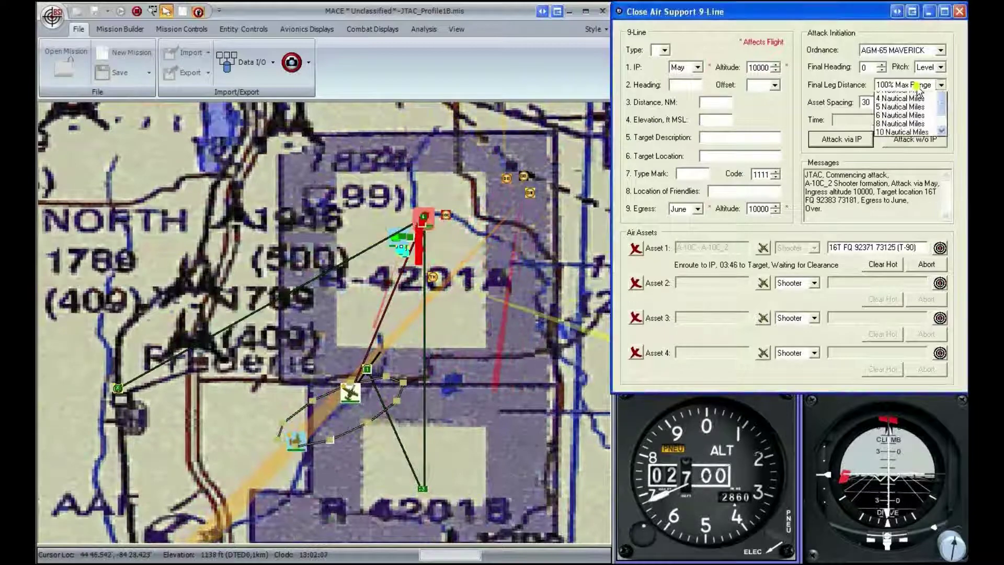
pyautogui.scroll(3, 916, 104)
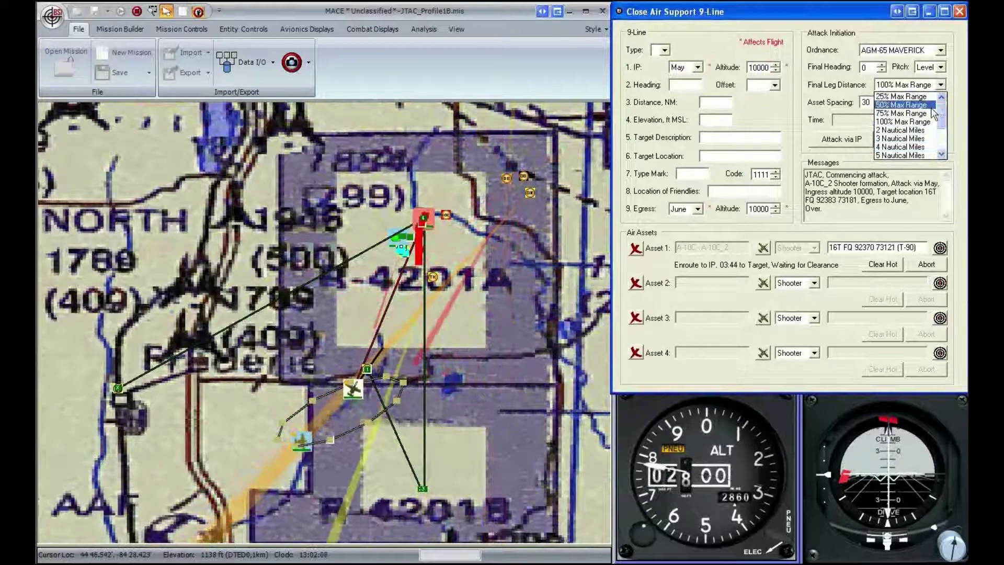
pyautogui.click(912, 96)
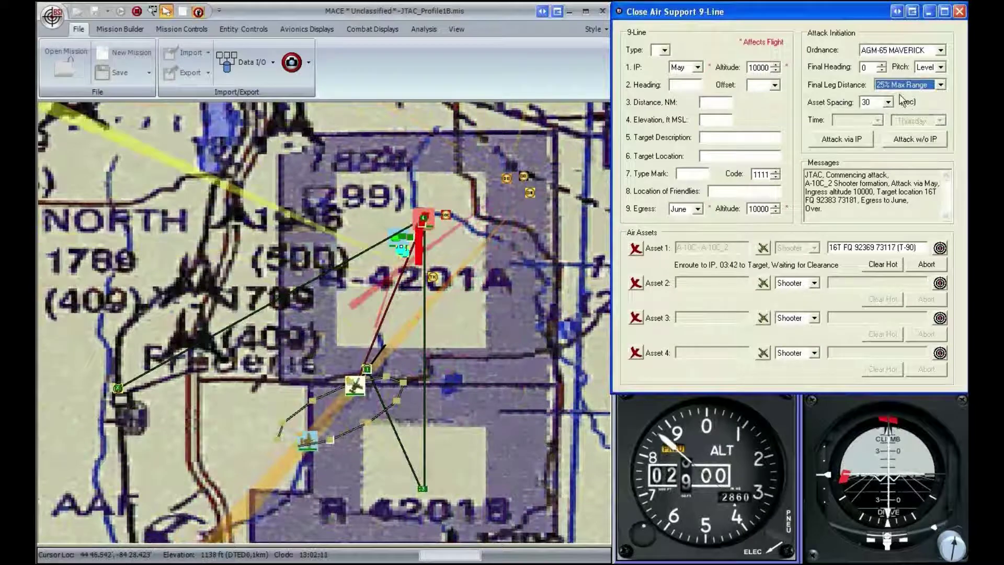
pyautogui.click(851, 140)
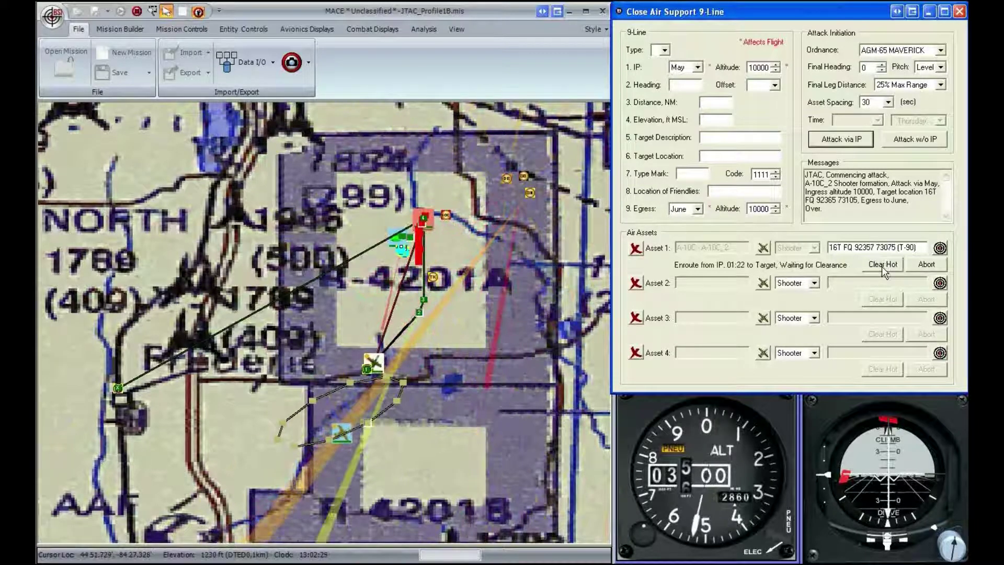
# Clear the A-10C_2 hot on the T-90 and make the ownship invulnerable
pyautogui.click(882, 264)
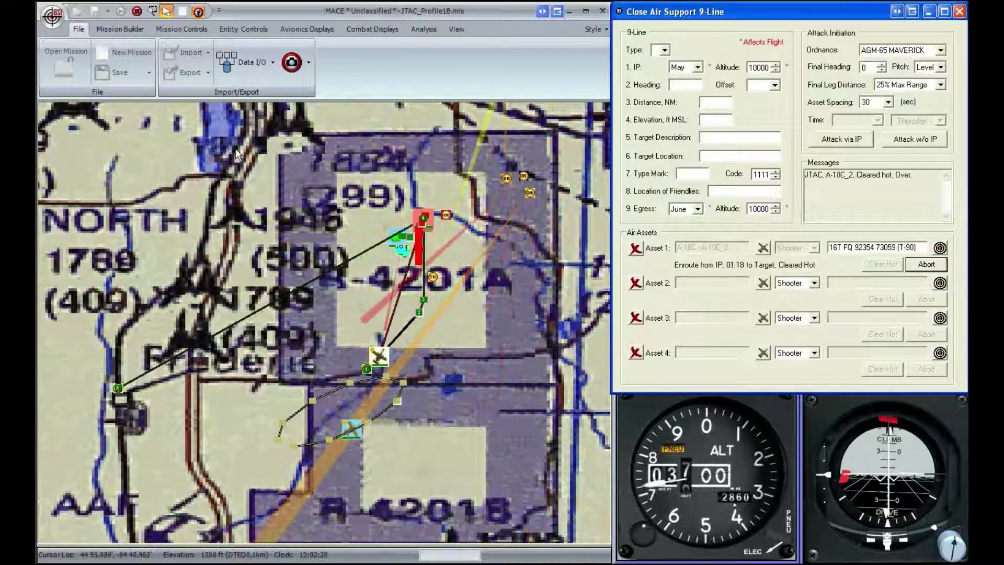
pyautogui.click(120, 29)
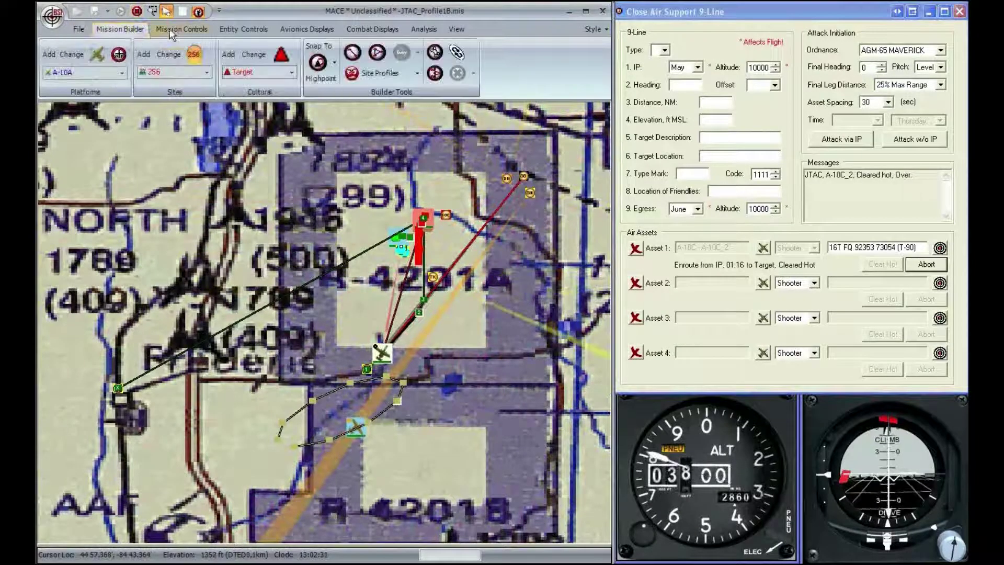
pyautogui.click(170, 31)
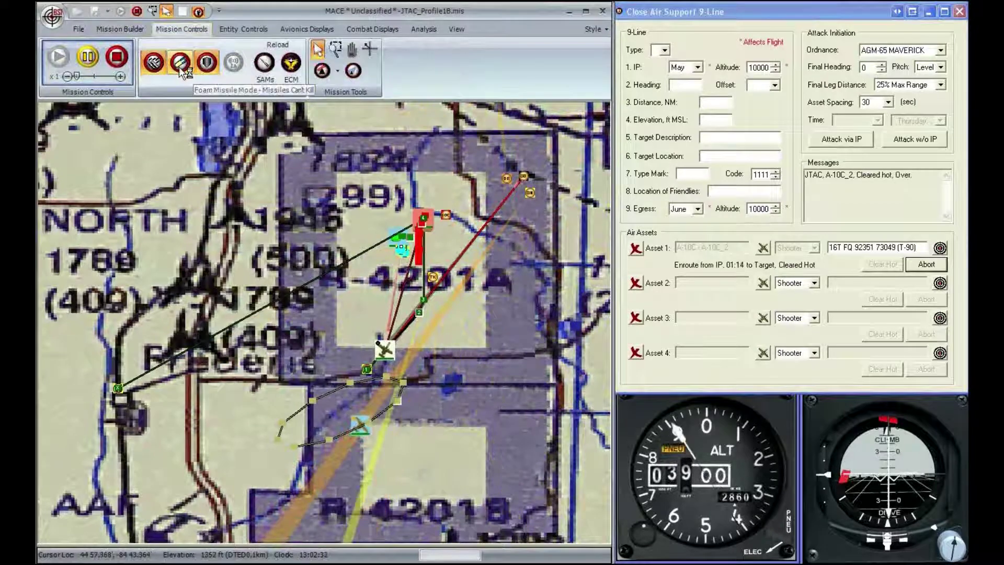
pyautogui.click(214, 68)
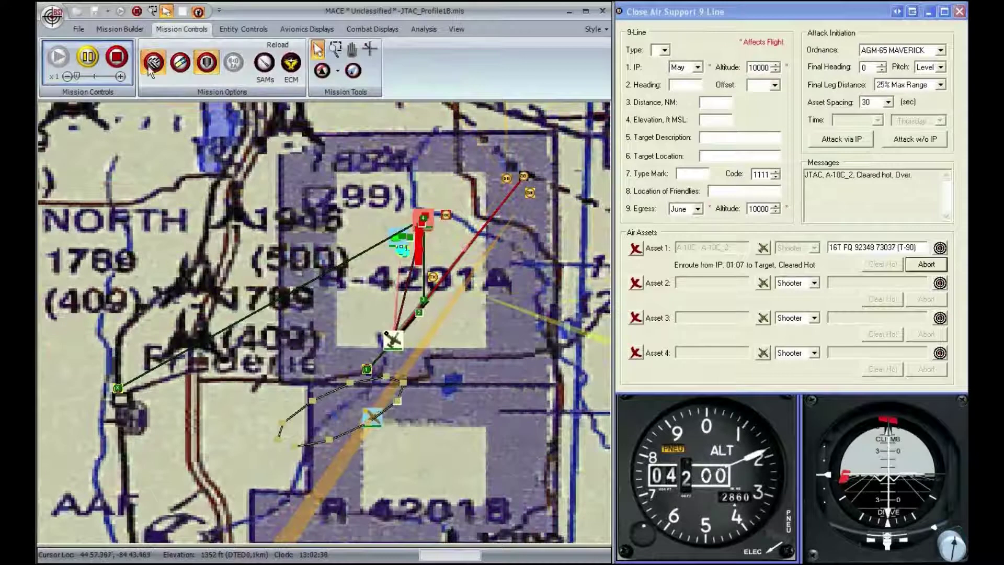
# Zoom the map in on the T-90 target area, then go back to the Select tool
pyautogui.click(152, 11)
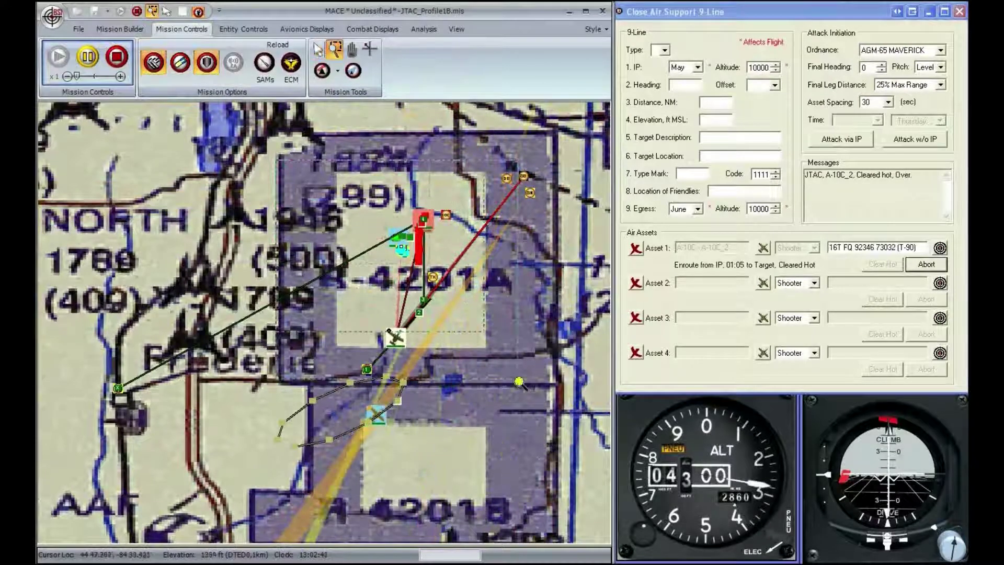
pyautogui.moveTo(241, 159); pyautogui.dragTo(538, 406)
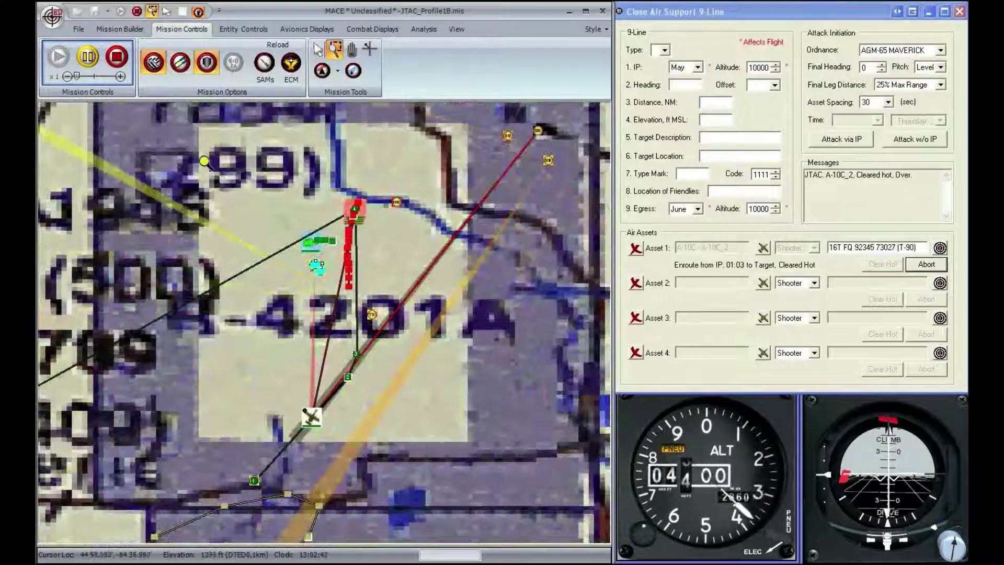
pyautogui.click(488, 468)
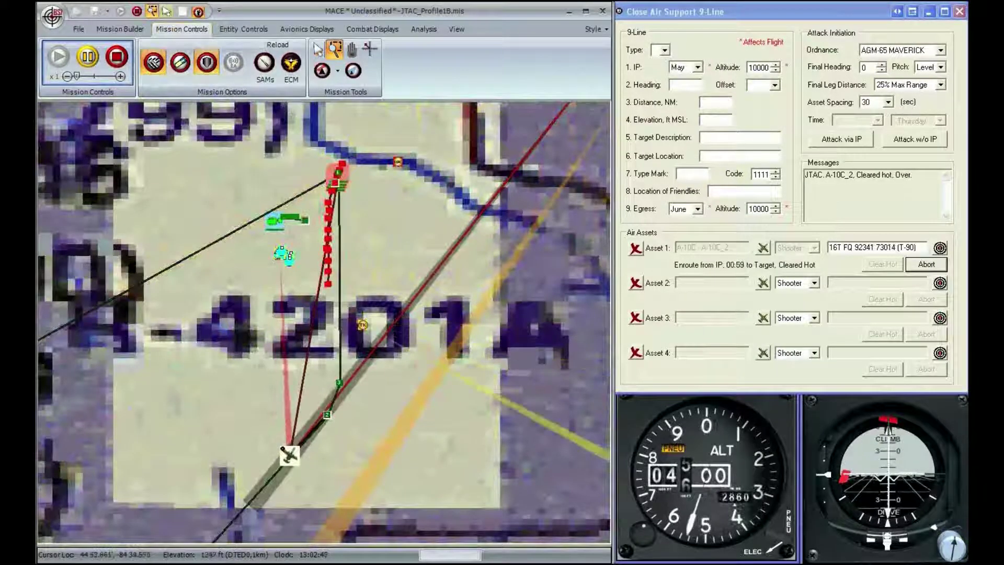
pyautogui.click(167, 12)
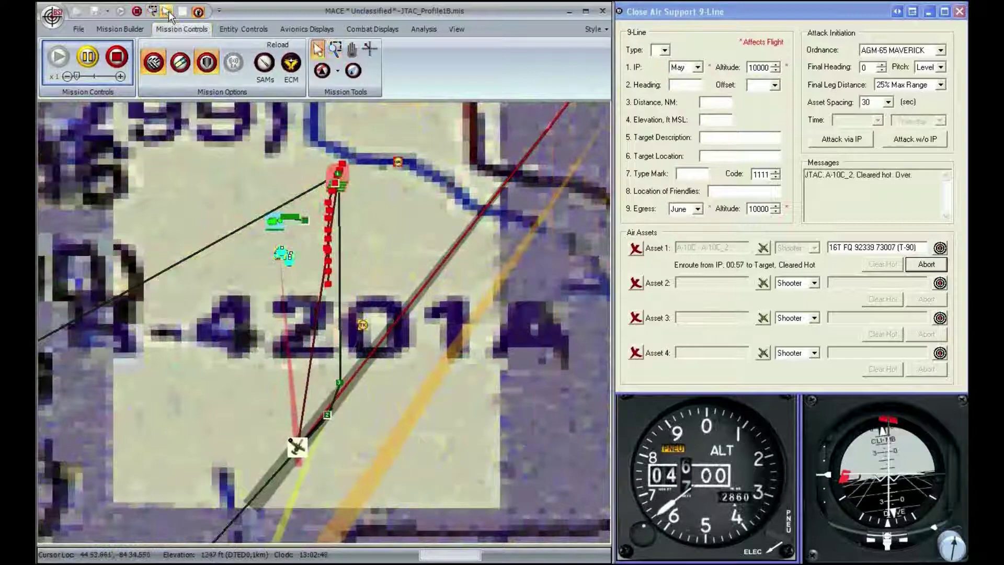